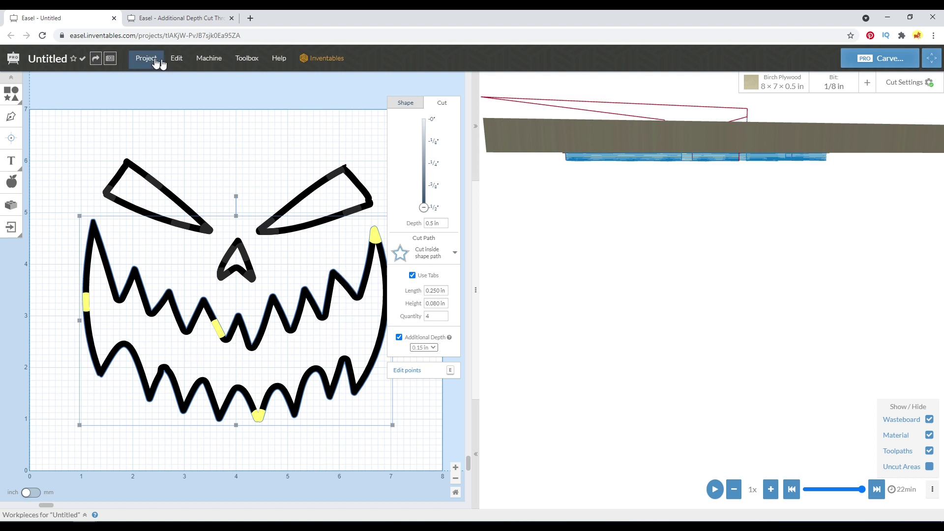
pyautogui.click(209, 58)
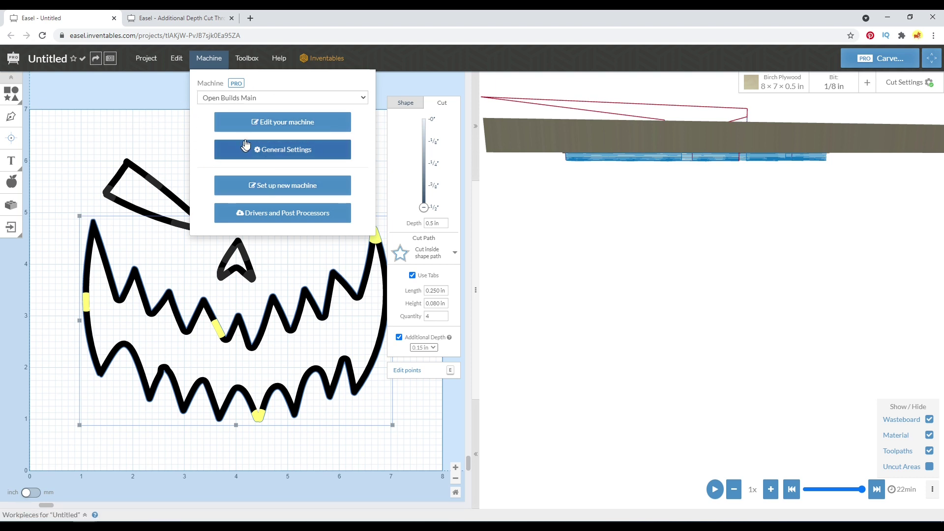
pyautogui.click(178, 150)
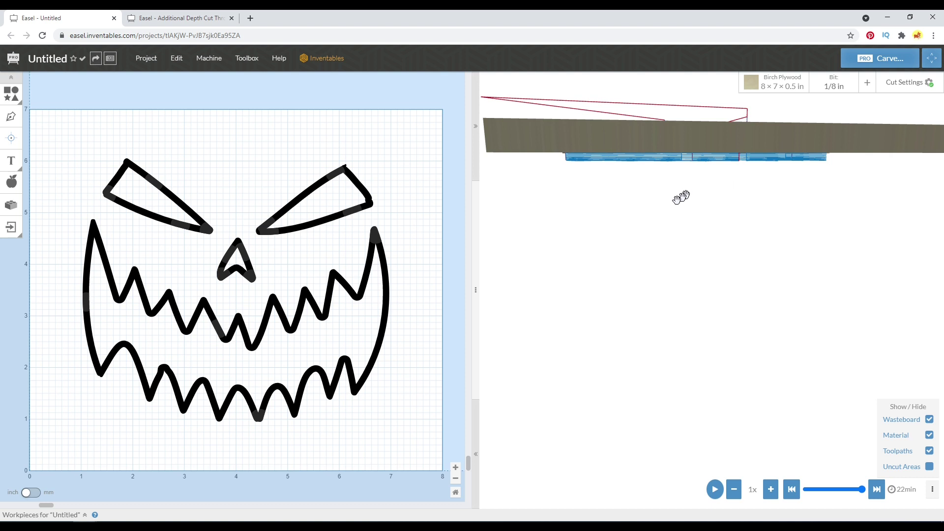
# Select the mouth shape to review its cut settings, and examine the top of the stock in the 3D preview.
pyautogui.click(377, 234)
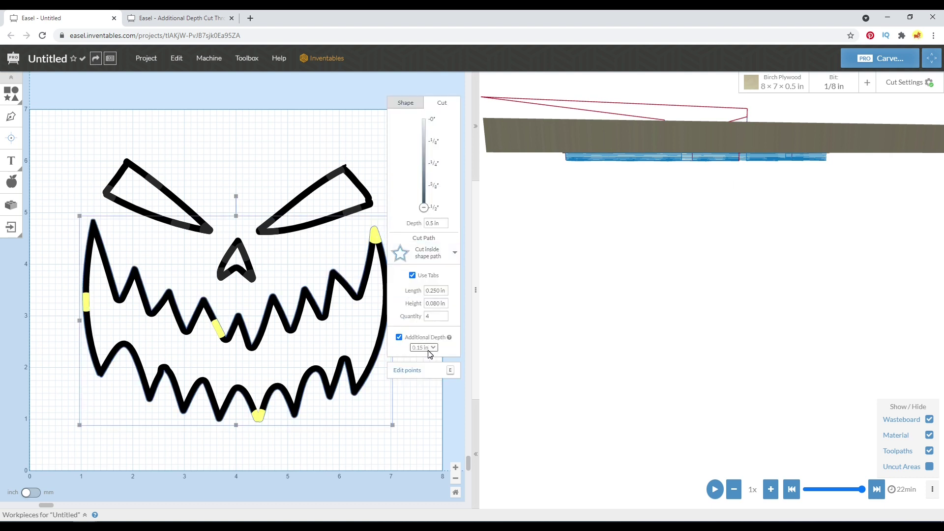
pyautogui.moveTo(629, 186); pyautogui.dragTo(646, 342)
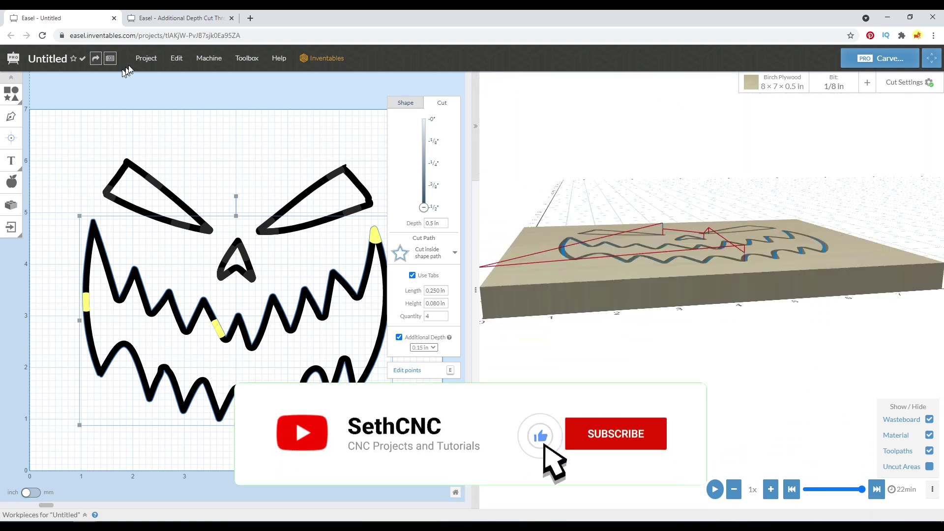
# On the Additional Depth Cut Throughs page, disable the feature and re-enable it with the feature testing agreement accepted.
pyautogui.click(184, 22)
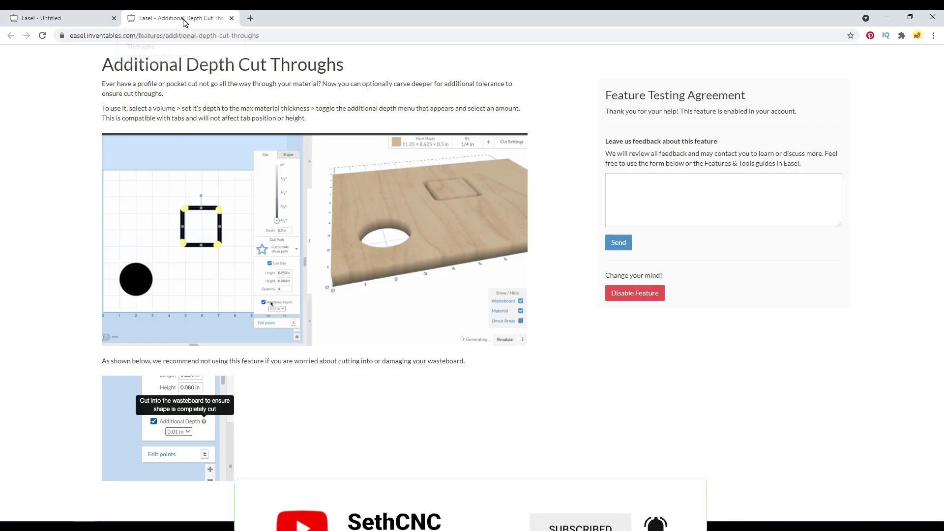
pyautogui.click(635, 293)
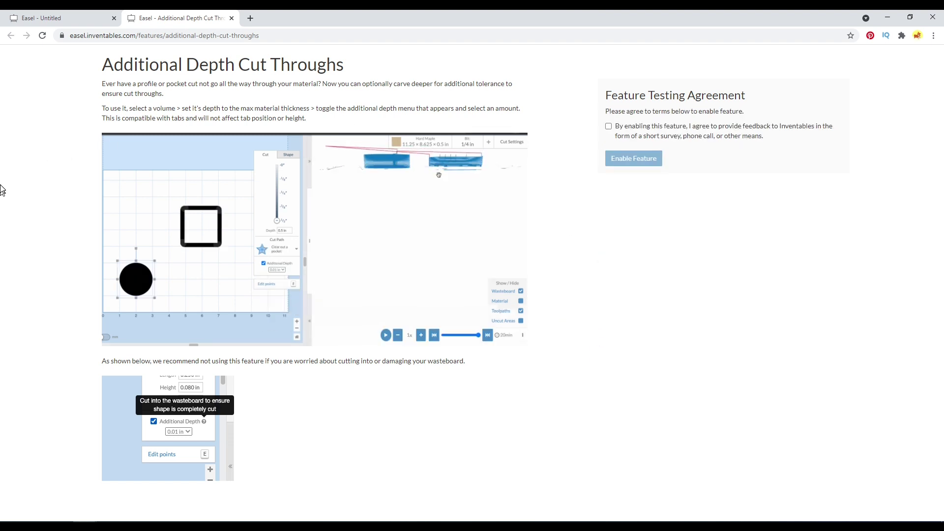
pyautogui.click(608, 126)
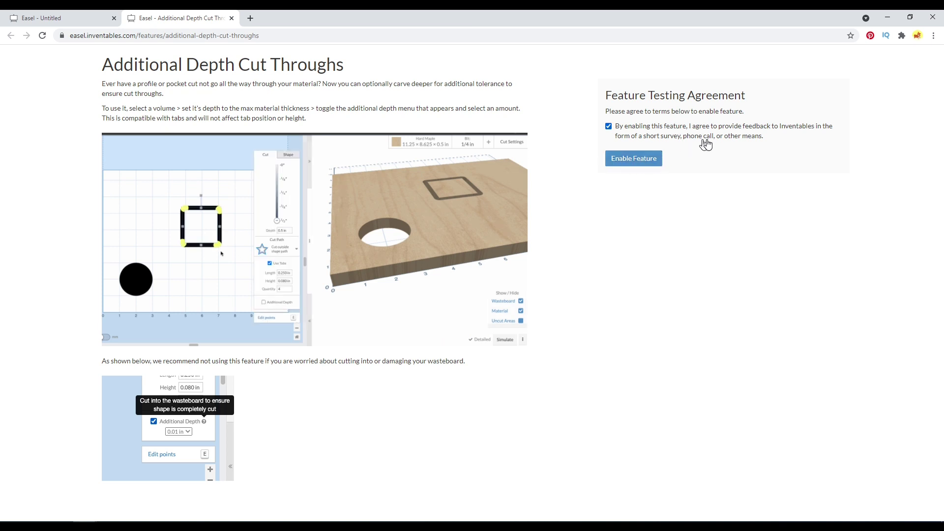
pyautogui.click(657, 159)
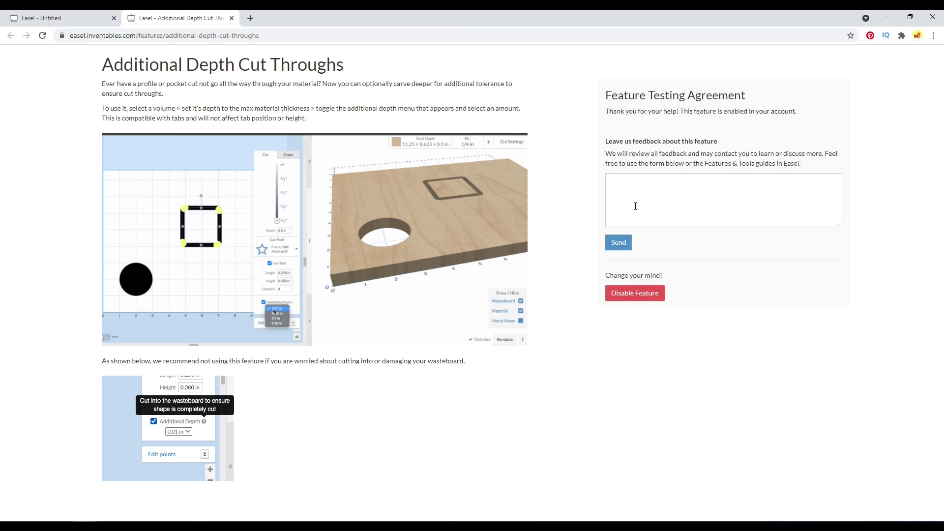
# Return to the Easel project and examine the mouth's toolpath below the stock and the additional depth choices.
pyautogui.hotkey('ctrl', 'shift', 'Tab')
pyautogui.moveTo(653, 134); pyautogui.dragTo(635, 152)
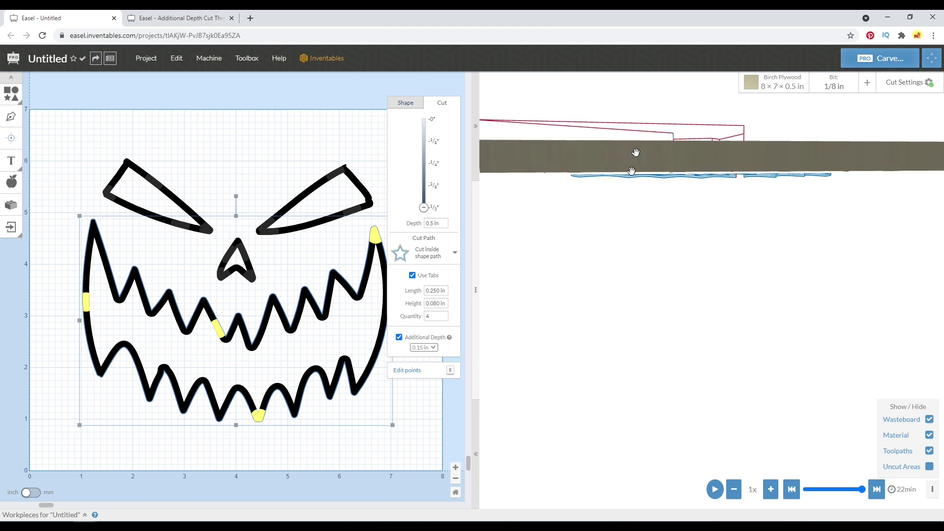
pyautogui.moveTo(626, 204); pyautogui.dragTo(627, 196)
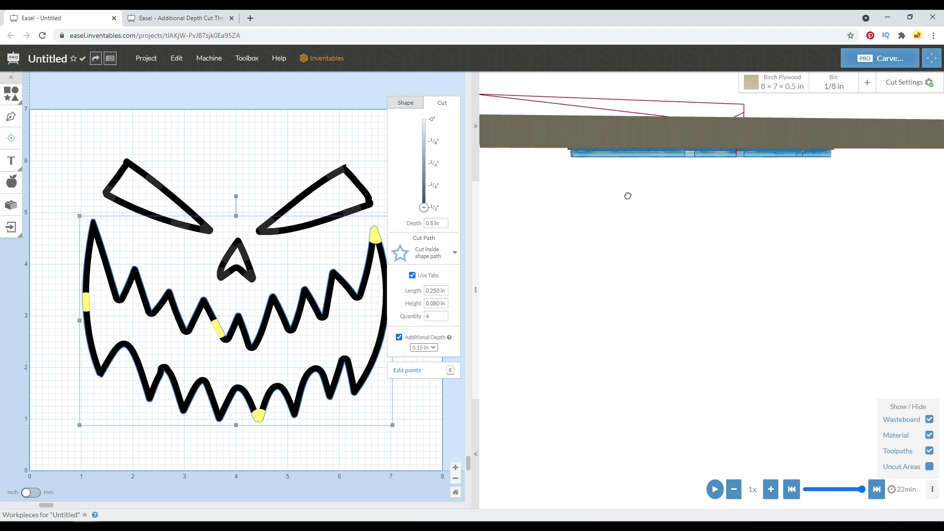
pyautogui.click(434, 349)
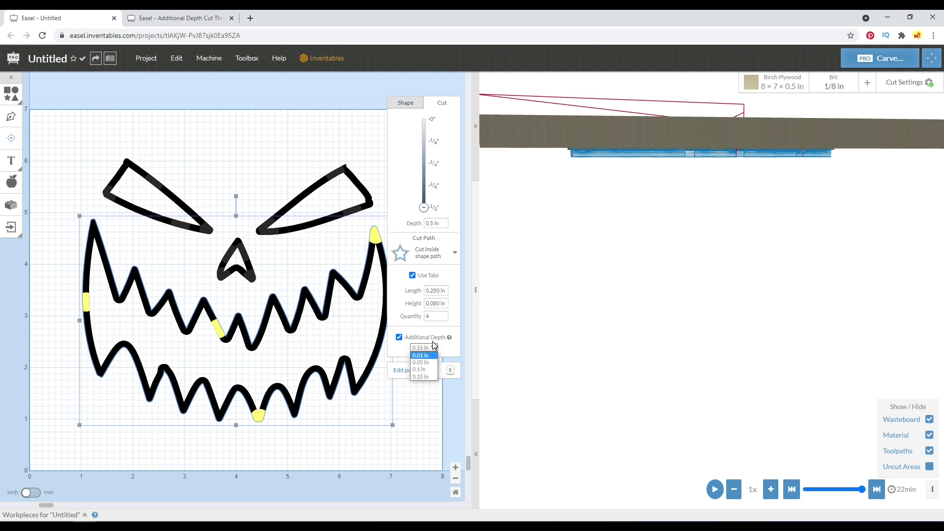
pyautogui.click(352, 128)
# Examine from the side and from above how far the mouth's cut extends beneath the plywood.
pyautogui.moveTo(742, 187); pyautogui.dragTo(775, 139)
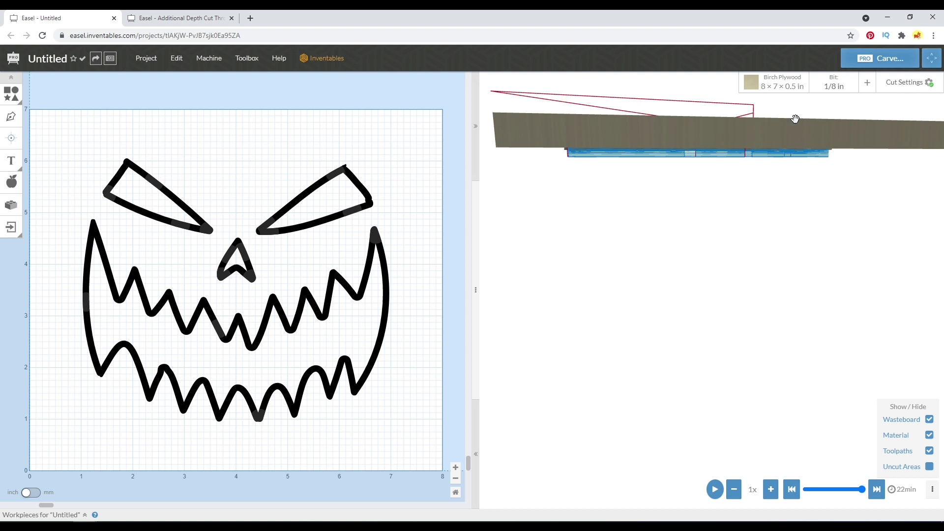
pyautogui.moveTo(745, 131); pyautogui.dragTo(751, 135)
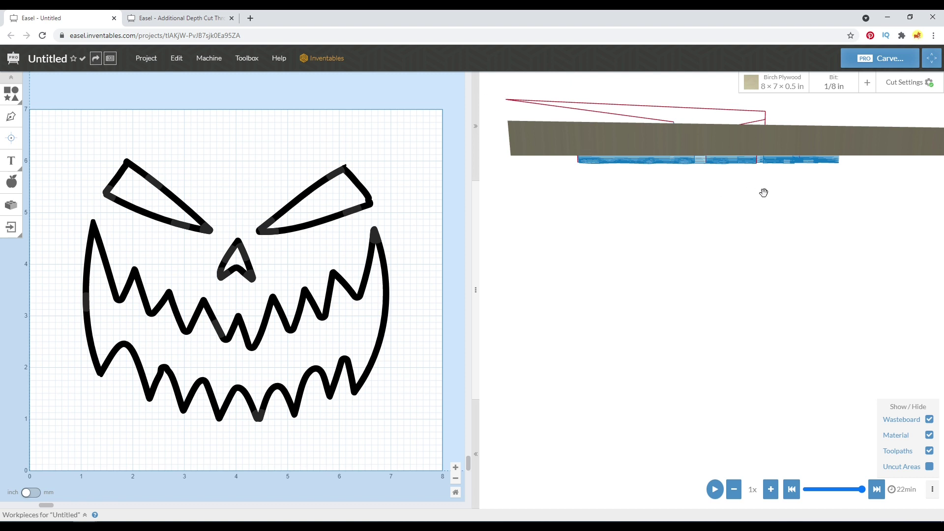
pyautogui.moveTo(755, 145); pyautogui.dragTo(741, 159)
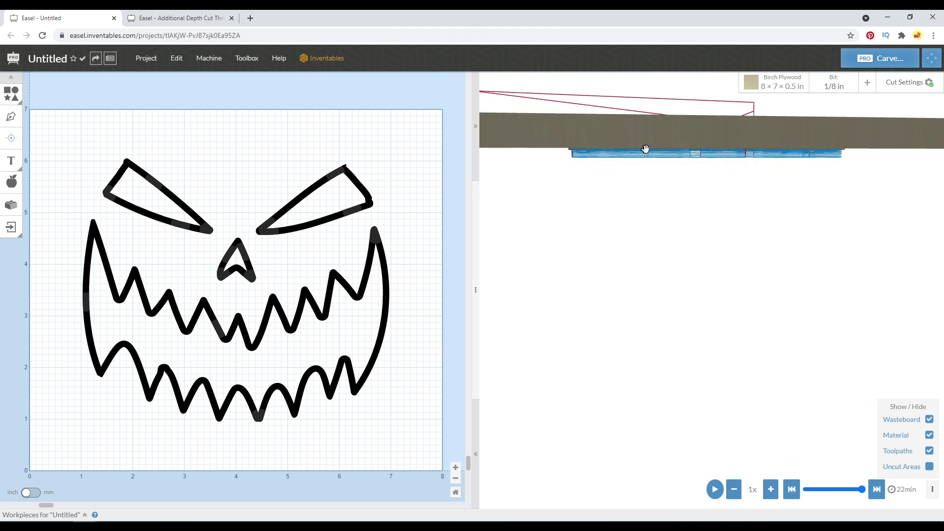
pyautogui.moveTo(645, 148); pyautogui.dragTo(670, 211)
pyautogui.scroll(-2, 670, 210)
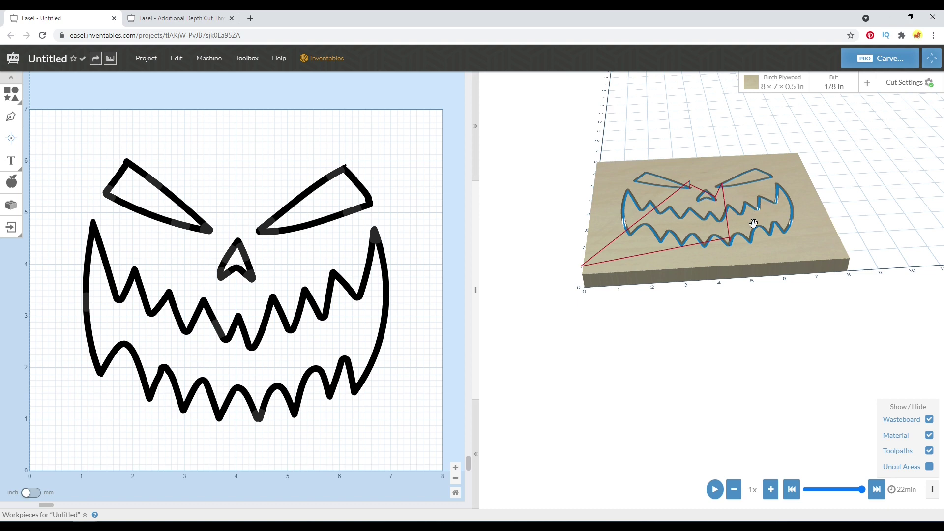
# Check the Birch Plywood material dimensions and inspect the stock's thickness in the 3D preview.
pyautogui.moveTo(756, 220); pyautogui.dragTo(754, 249)
pyautogui.click(801, 90)
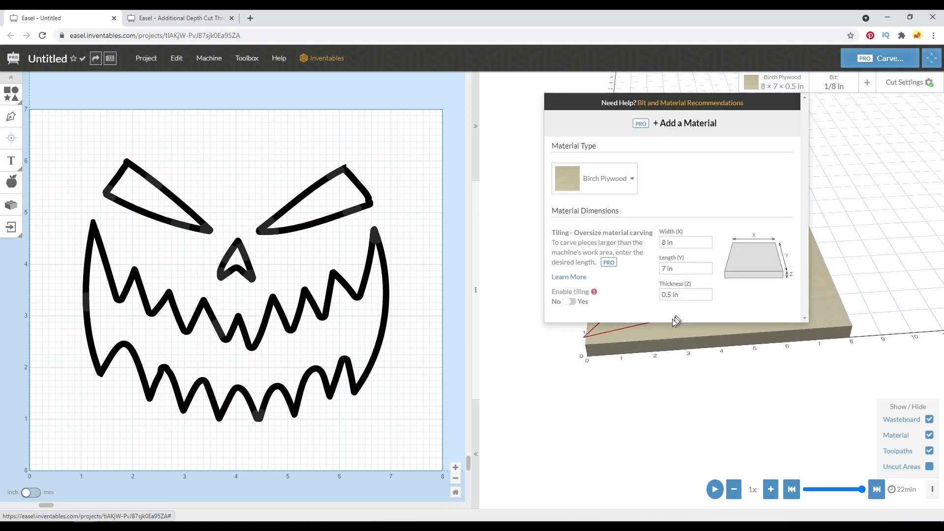
pyautogui.click(688, 349)
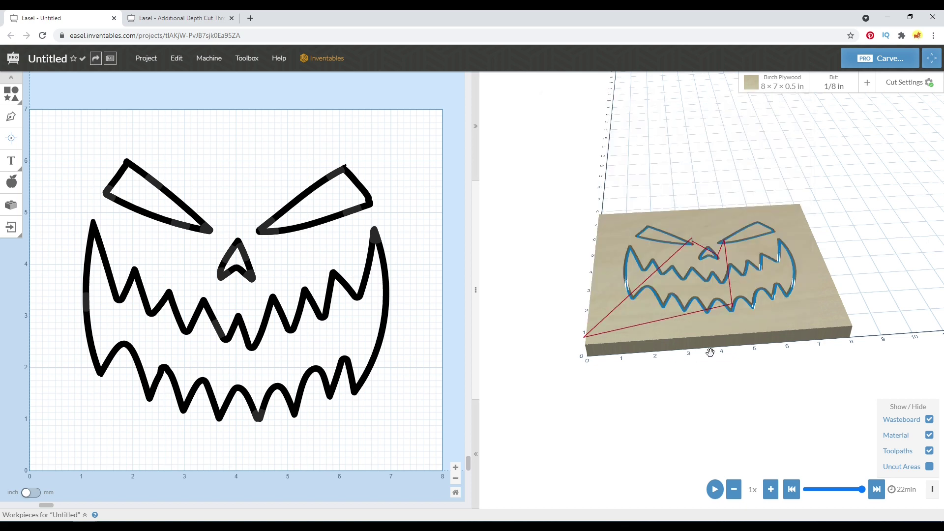
pyautogui.moveTo(708, 352); pyautogui.dragTo(766, 263)
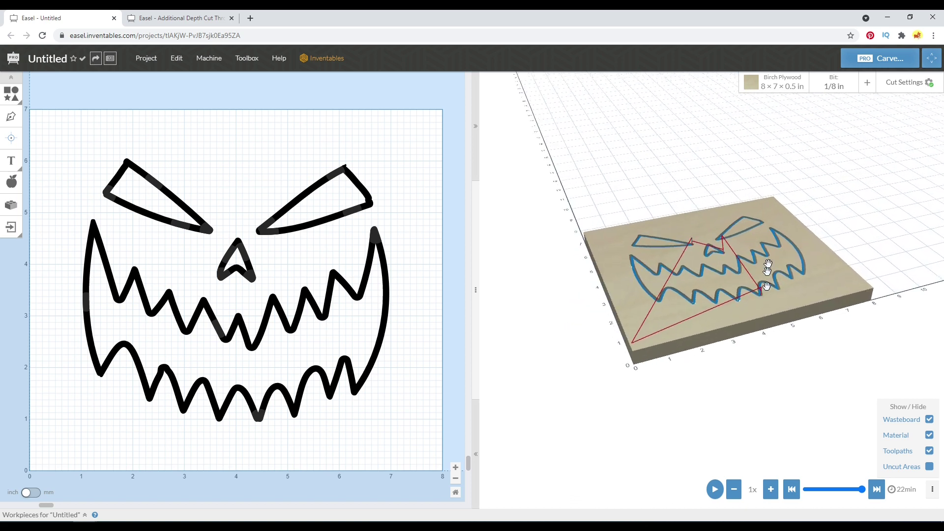
pyautogui.click(792, 86)
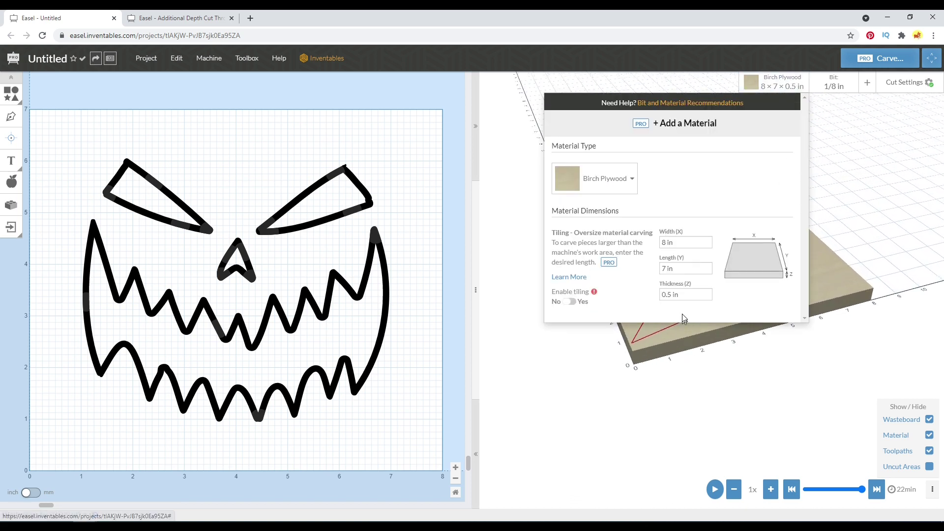
pyautogui.click(675, 358)
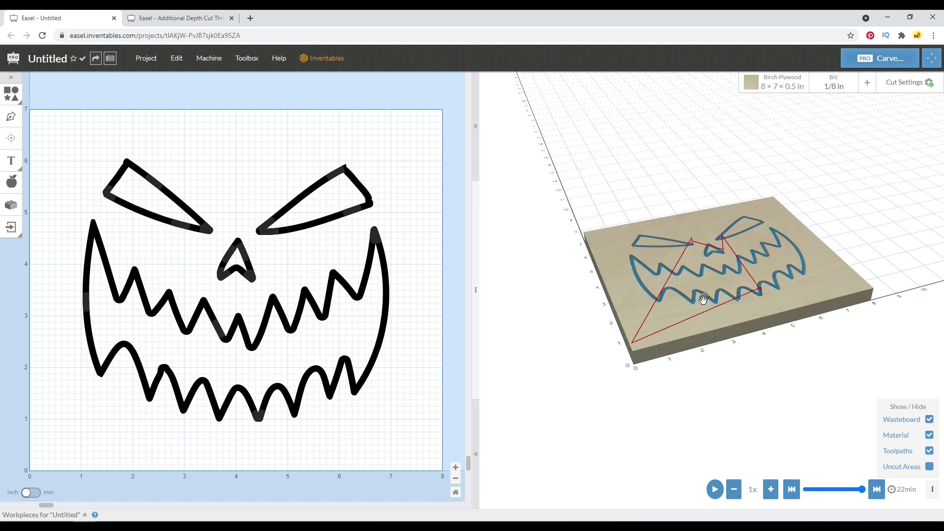
pyautogui.moveTo(703, 298); pyautogui.dragTo(626, 279)
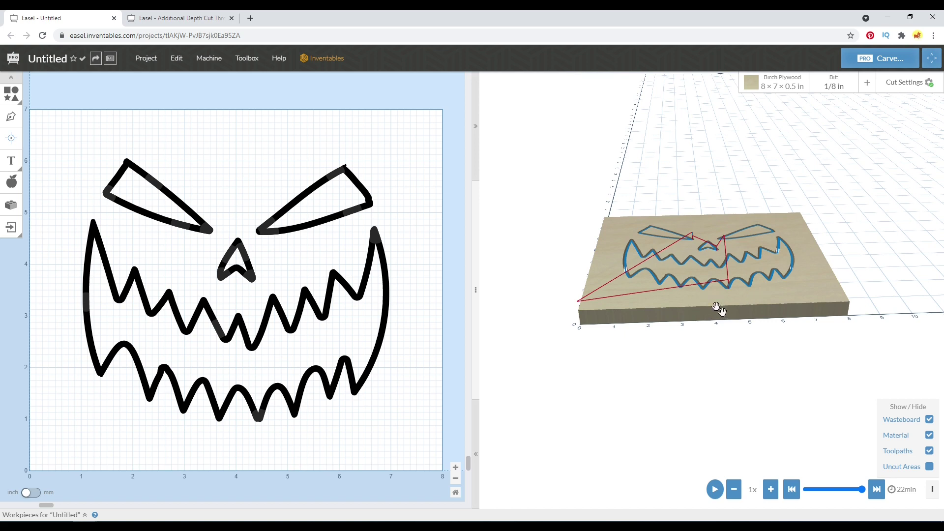
pyautogui.moveTo(716, 308); pyautogui.dragTo(749, 230)
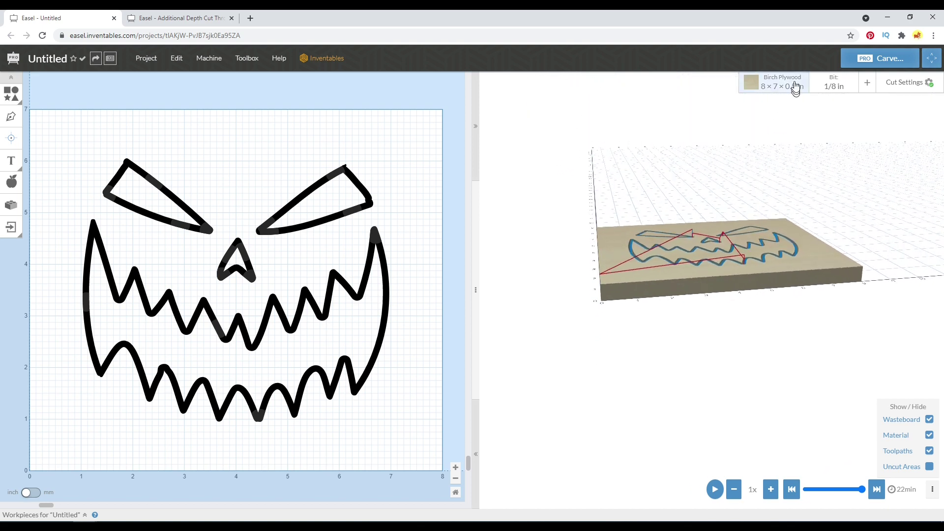
# Compare the additional depth and tab settings of the mouth, eye and nose shapes.
pyautogui.click(352, 326)
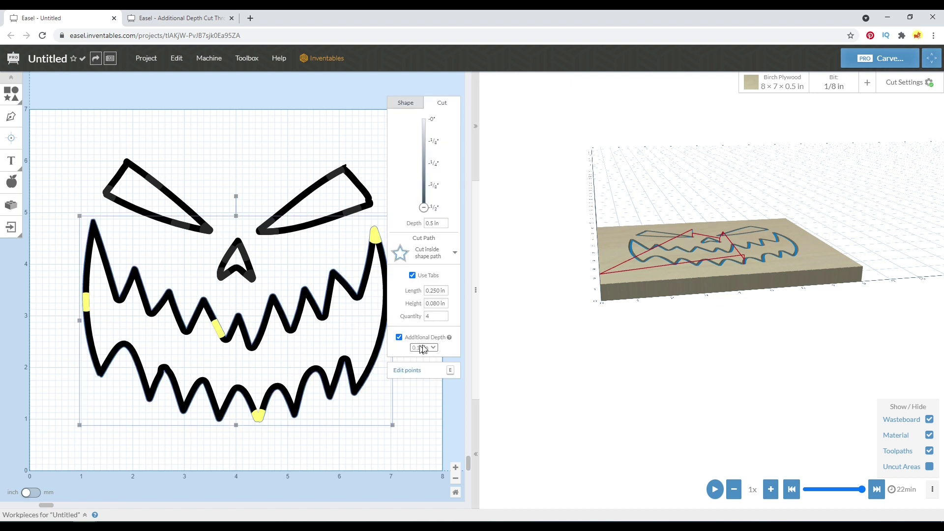
pyautogui.moveTo(294, 148); pyautogui.dragTo(343, 192)
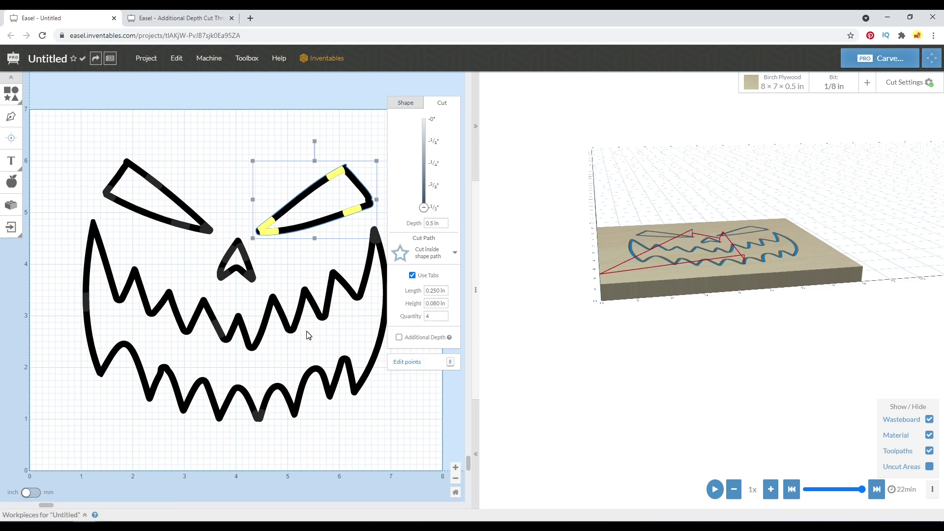
pyautogui.click(280, 315)
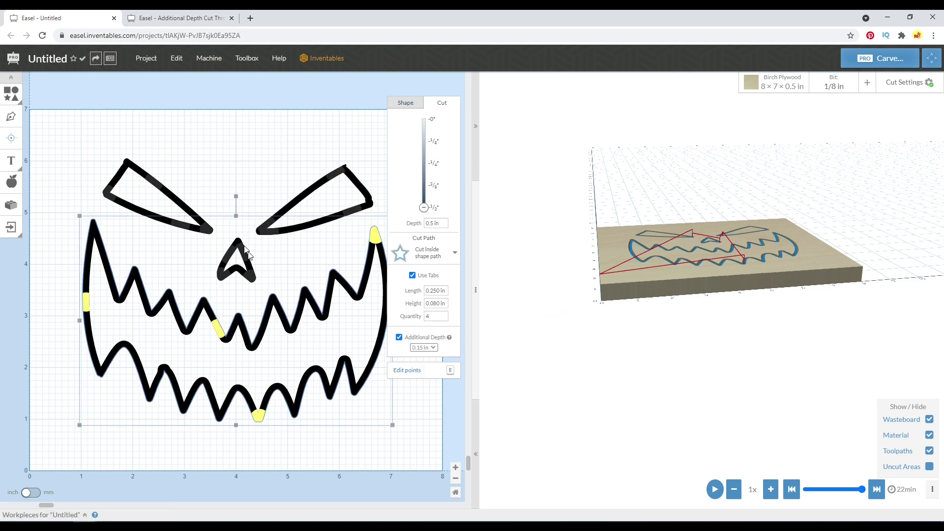
pyautogui.click(229, 253)
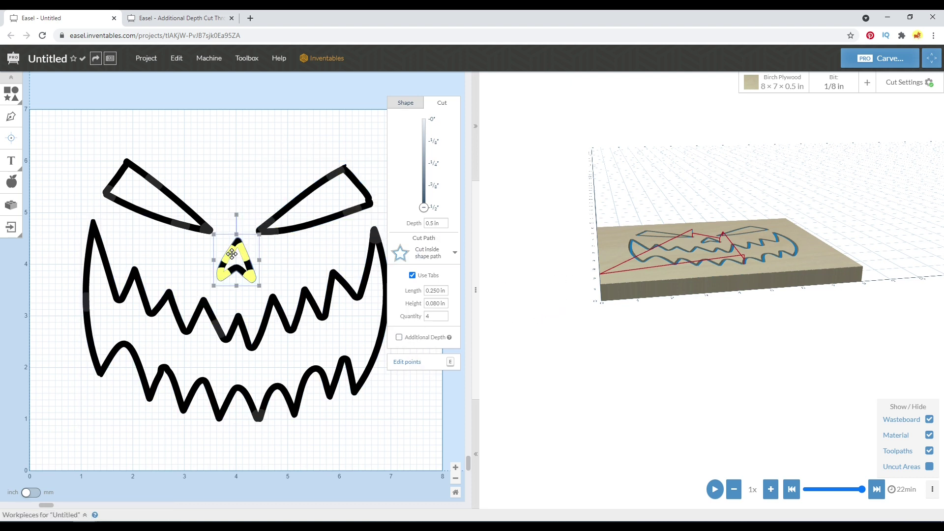
pyautogui.click(191, 226)
pyautogui.click(207, 152)
# Hide the material and wasteboard in the 3D preview and inspect the toolpaths' depths and tab gaps from several angles.
pyautogui.moveTo(651, 324); pyautogui.dragTo(687, 379)
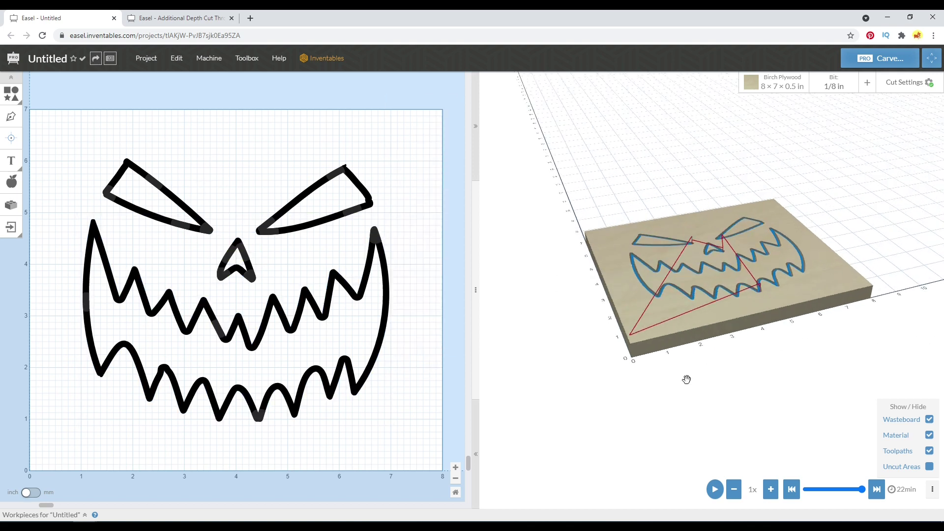
pyautogui.click(929, 435)
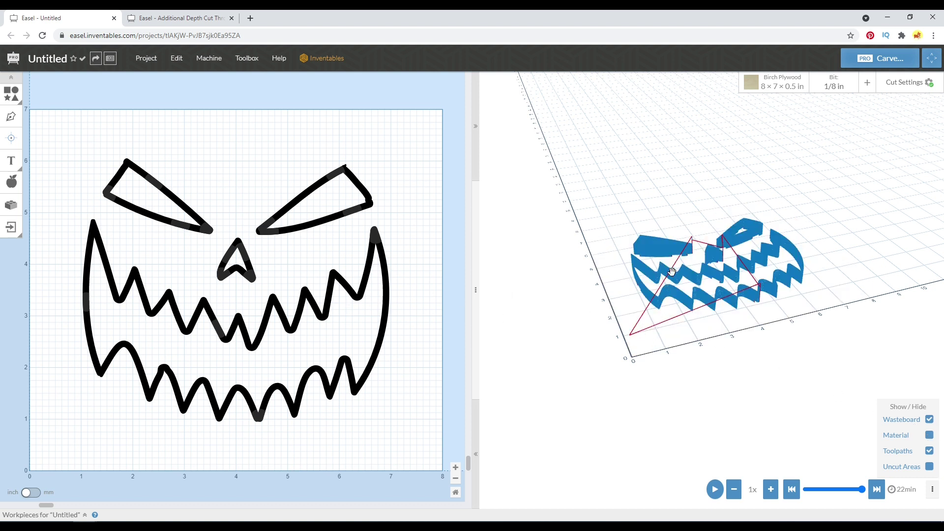
pyautogui.moveTo(677, 295); pyautogui.dragTo(785, 227)
pyautogui.moveTo(679, 282); pyautogui.dragTo(680, 221)
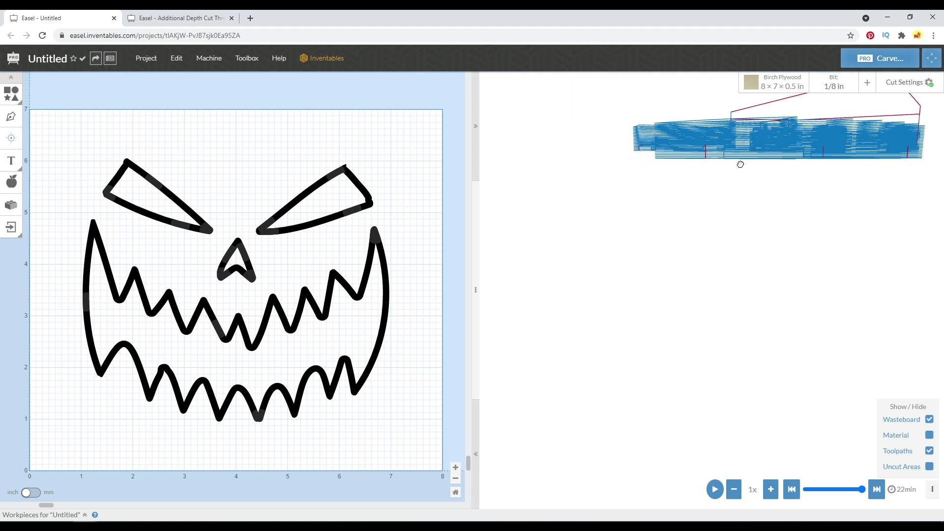
pyautogui.moveTo(740, 164); pyautogui.dragTo(714, 209)
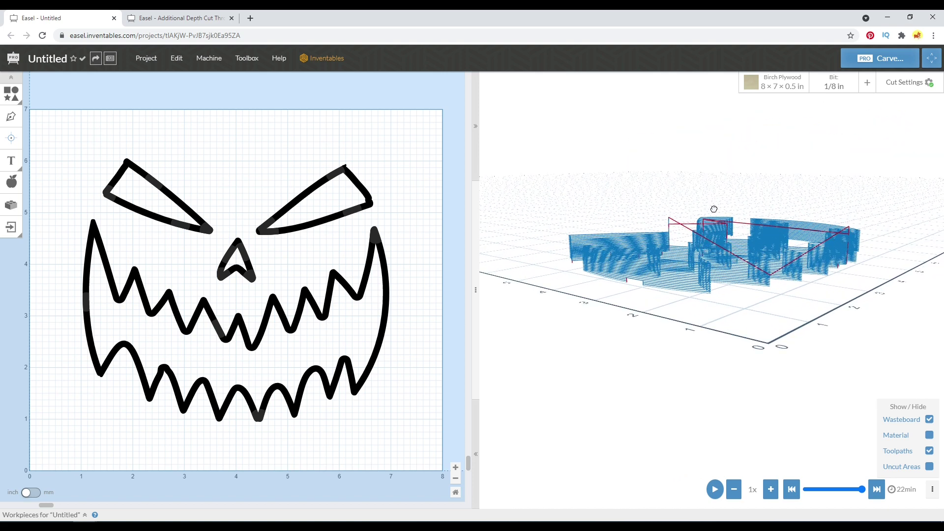
pyautogui.click(929, 420)
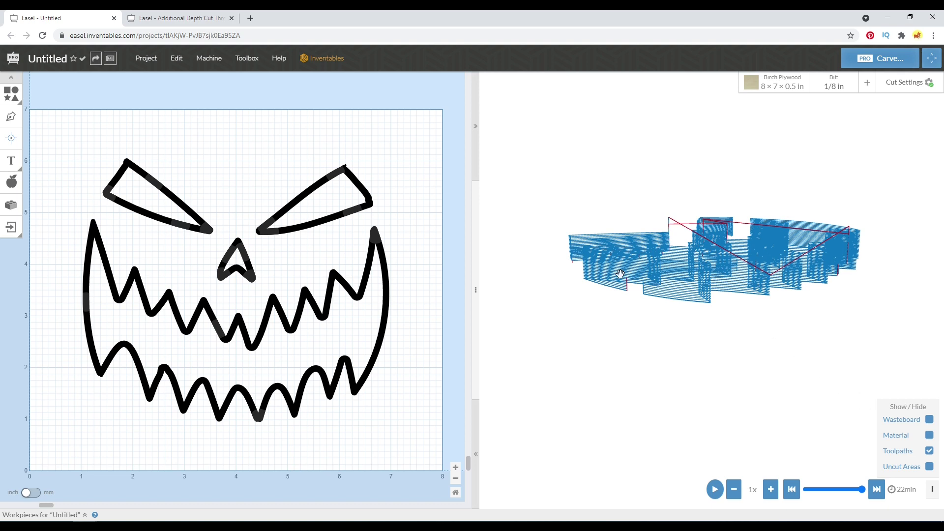
pyautogui.moveTo(820, 372); pyautogui.dragTo(724, 334)
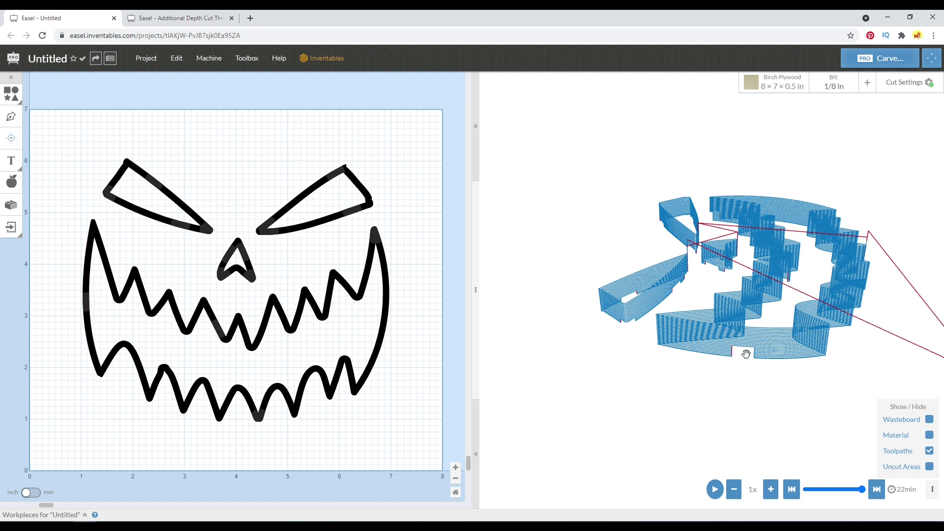
# Check the mouth shape's tab and additional depth settings against the material thickness.
pyautogui.click(372, 259)
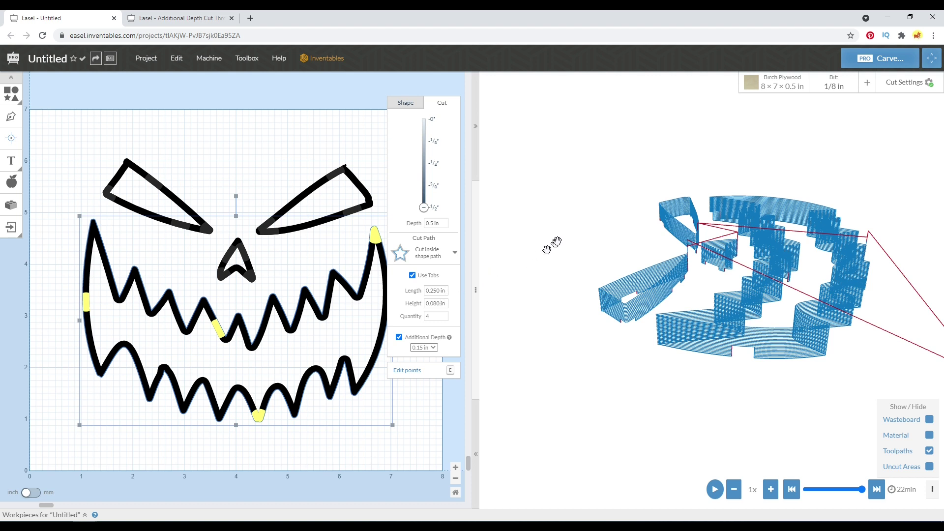
pyautogui.click(770, 87)
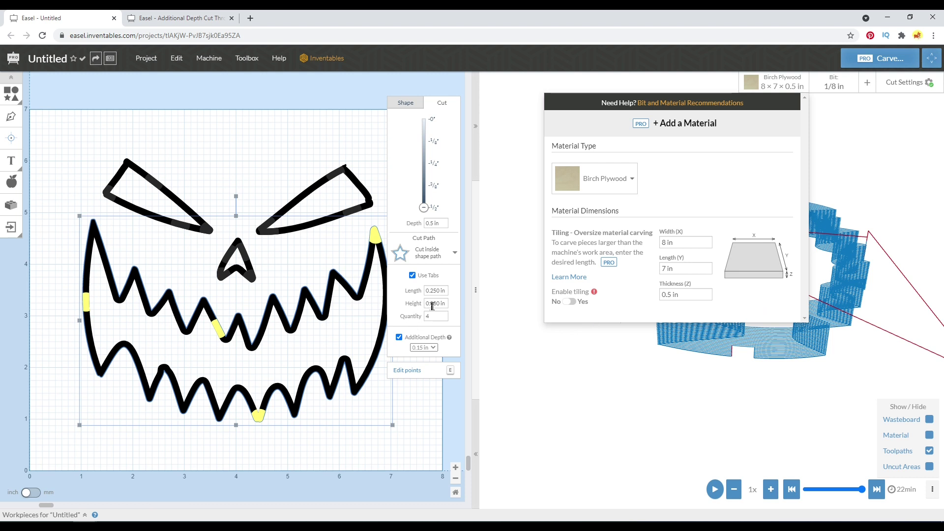
pyautogui.click(517, 331)
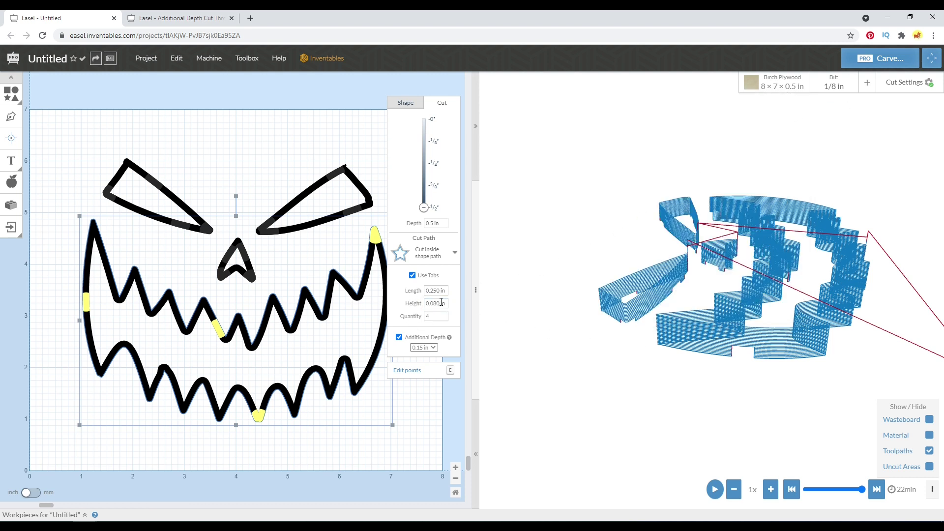
# Set the mouth shape's additional depth to 0.05 in.
pyautogui.moveTo(671, 316); pyautogui.dragTo(685, 312)
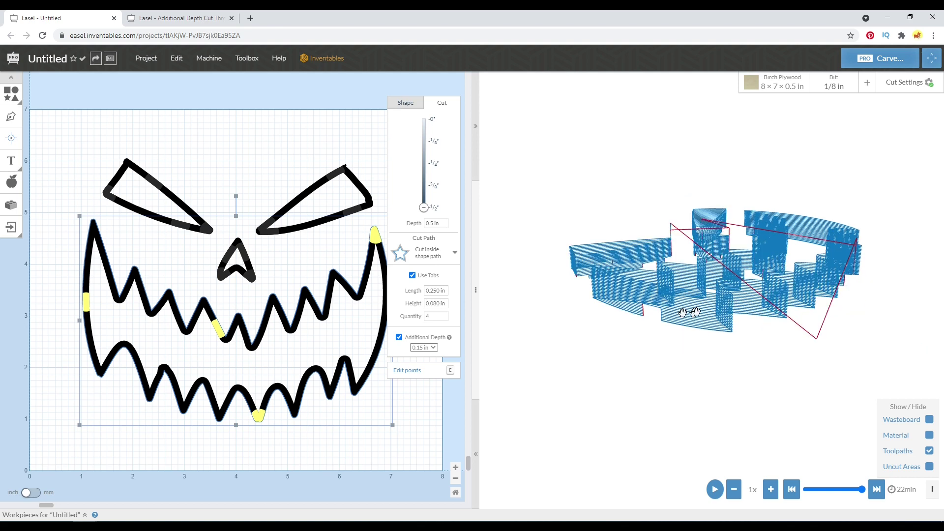
pyautogui.click(423, 348)
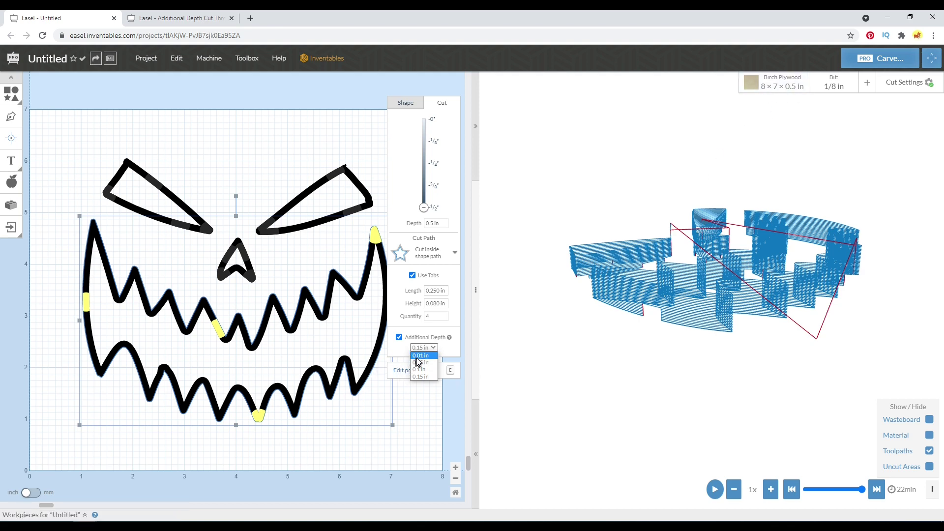
pyautogui.click(420, 362)
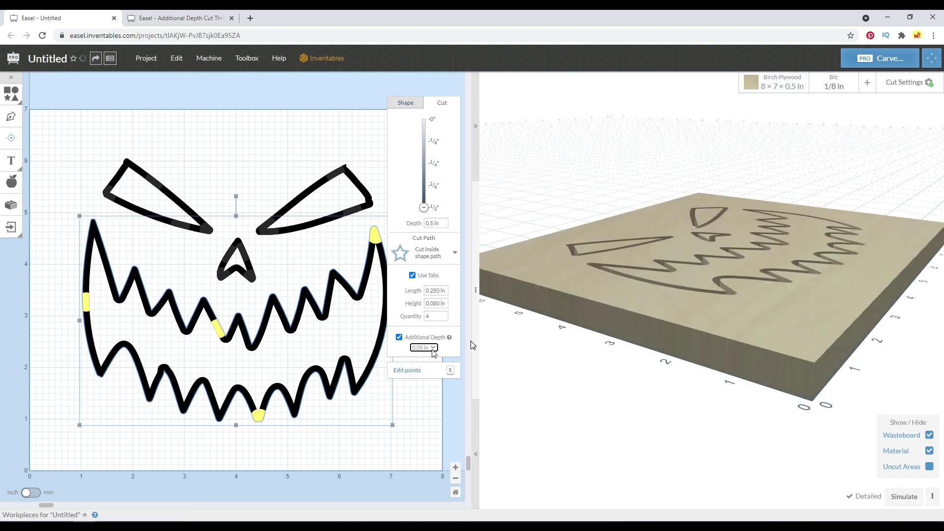
# Simulate the carve, show only the toolpaths without material and wasteboard, and review the mouth's additional depth options.
pyautogui.click(903, 496)
pyautogui.click(929, 435)
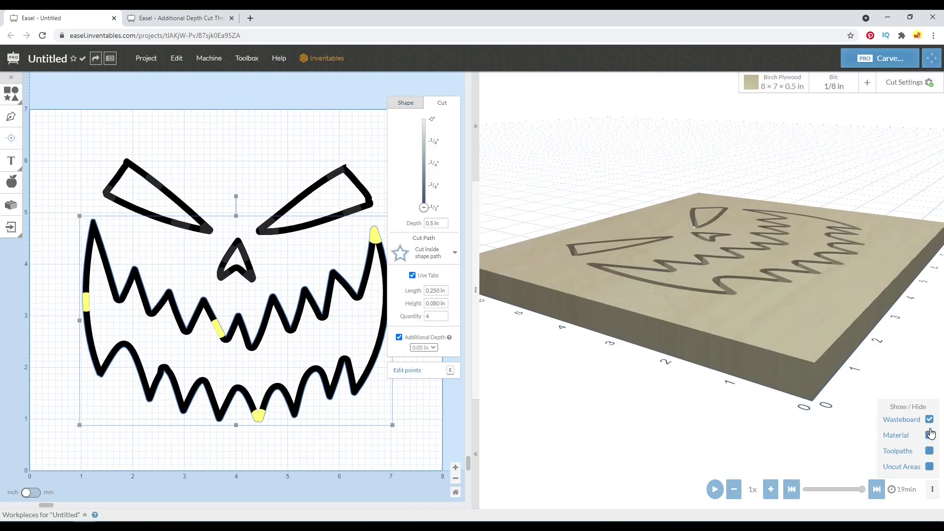
pyautogui.click(423, 348)
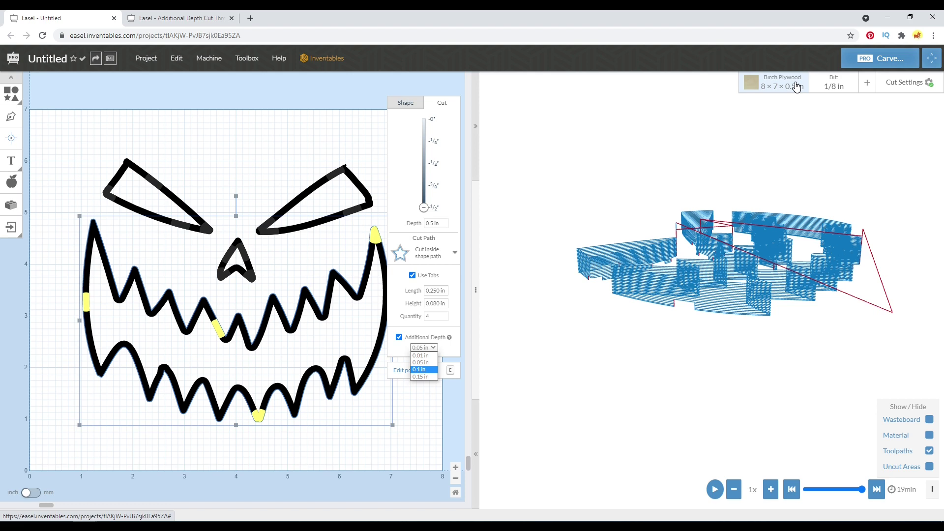
pyautogui.click(616, 174)
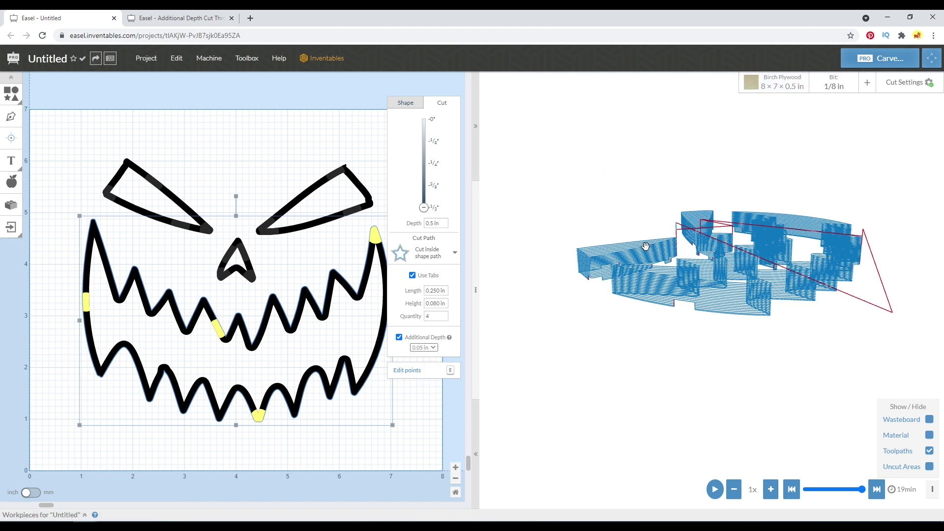